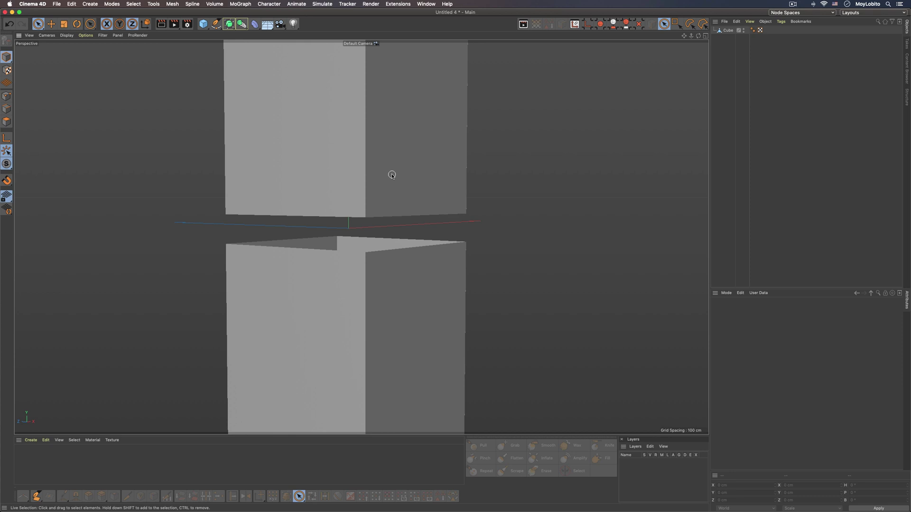
Select the Cube object with the open gap around its middle and switch it to point editing.
{"action": "left_click_drag", "start_coordinate": [400, 179], "coordinate": [391, 215], "text": "alt"}
{"action": "left_click_drag", "start_coordinate": [405, 183], "coordinate": [400, 201], "text": "alt"}
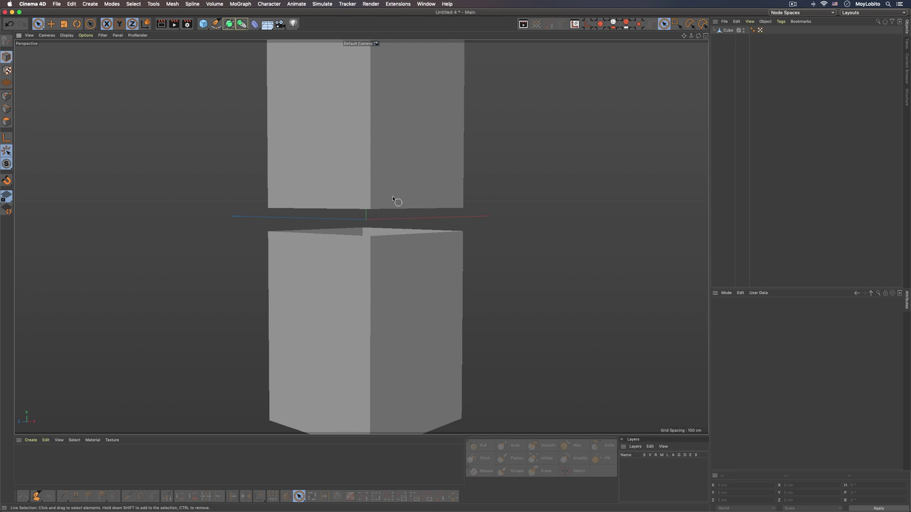
{"action": "right_click_drag", "start_coordinate": [378, 183], "coordinate": [427, 183], "text": "alt"}
{"action": "mouse_move", "coordinate": [439, 193]}
{"action": "left_mouse_down", "text": "alt"}
{"action": "mouse_move", "coordinate": [431, 189]}
{"action": "mouse_move", "coordinate": [439, 190]}
{"action": "left_mouse_up", "text": "alt"}
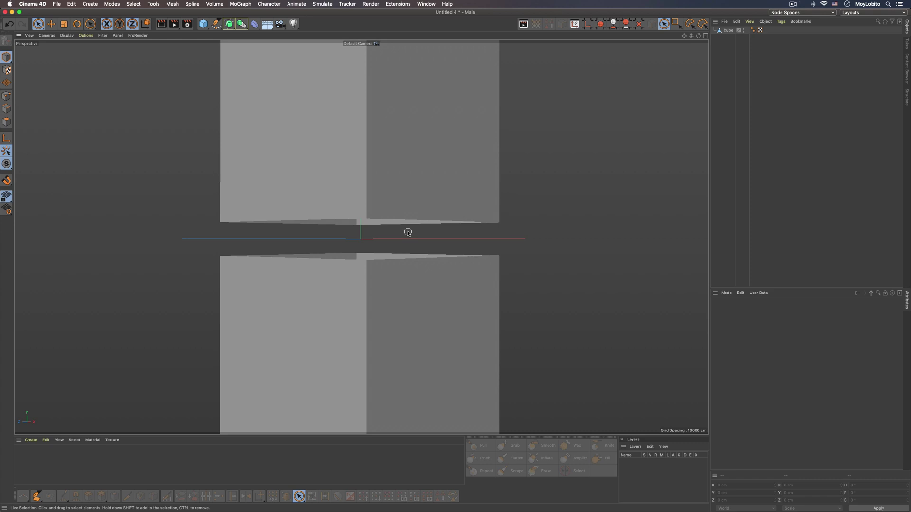
{"action": "left_click", "coordinate": [728, 31]}
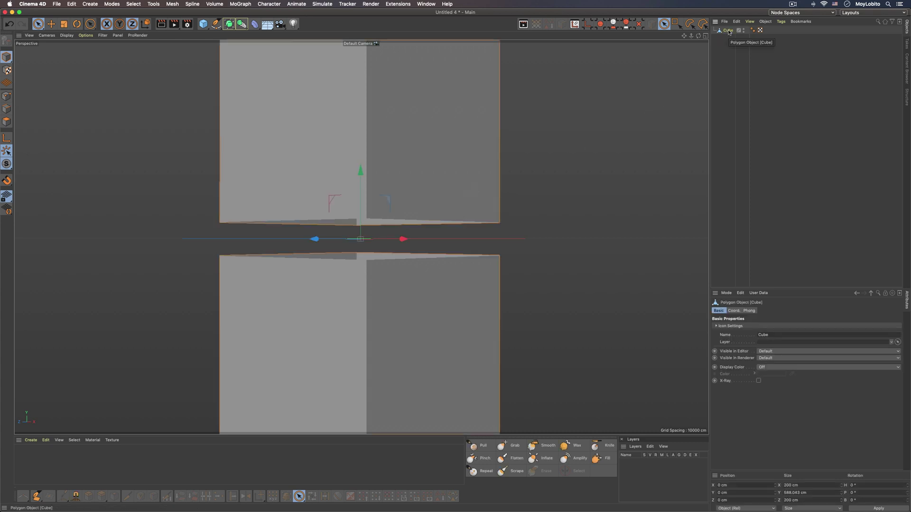
{"action": "left_click", "coordinate": [7, 97]}
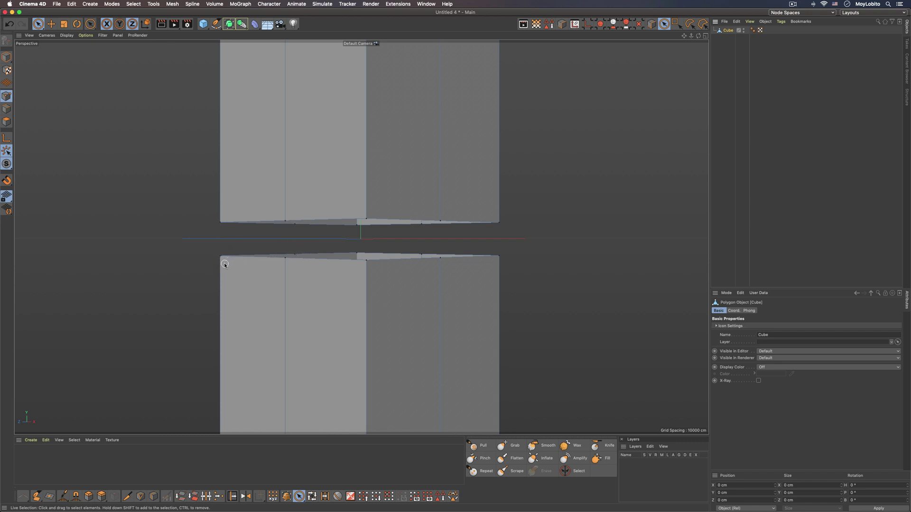
Select the upper and lower points facing each other at the gap's left corner and activate the Weld tool.
{"action": "left_click_drag", "start_coordinate": [225, 264], "coordinate": [229, 266], "text": "alt"}
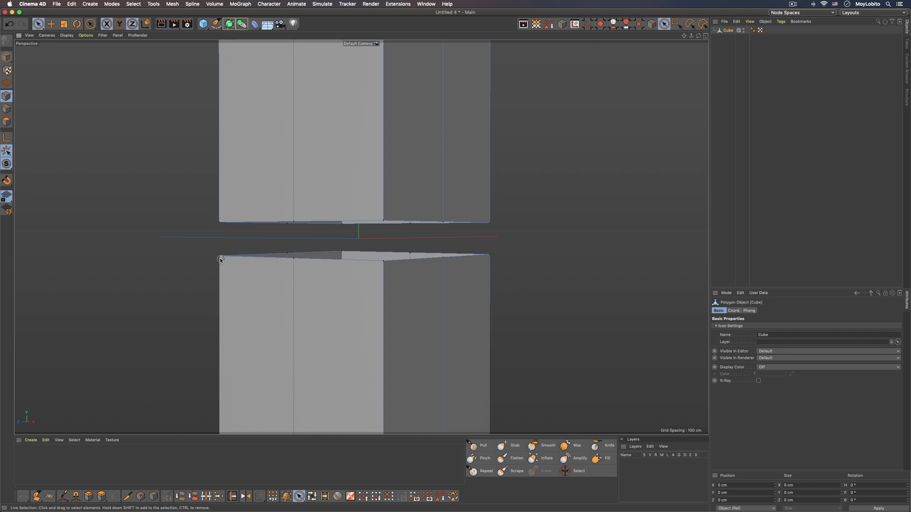
{"action": "left_click", "coordinate": [219, 259]}
{"action": "left_click", "coordinate": [218, 221], "text": "shift"}
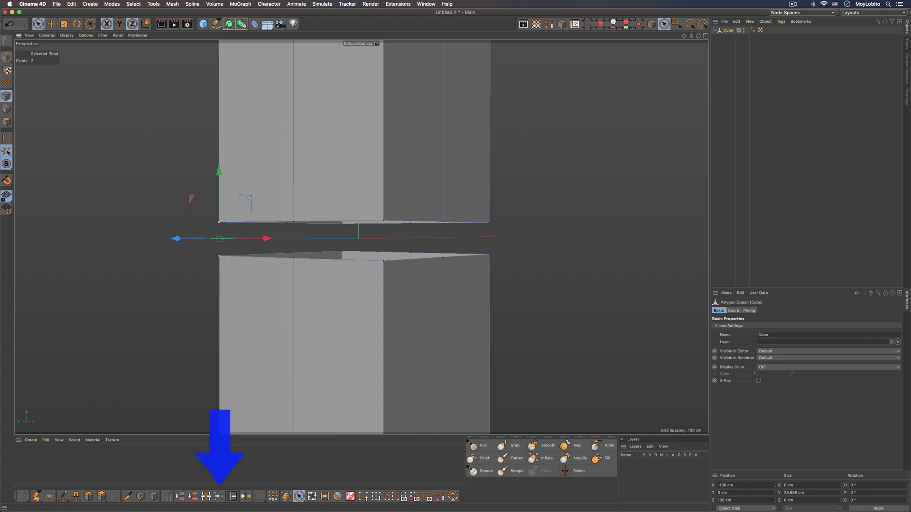
{"action": "left_click", "coordinate": [218, 496]}
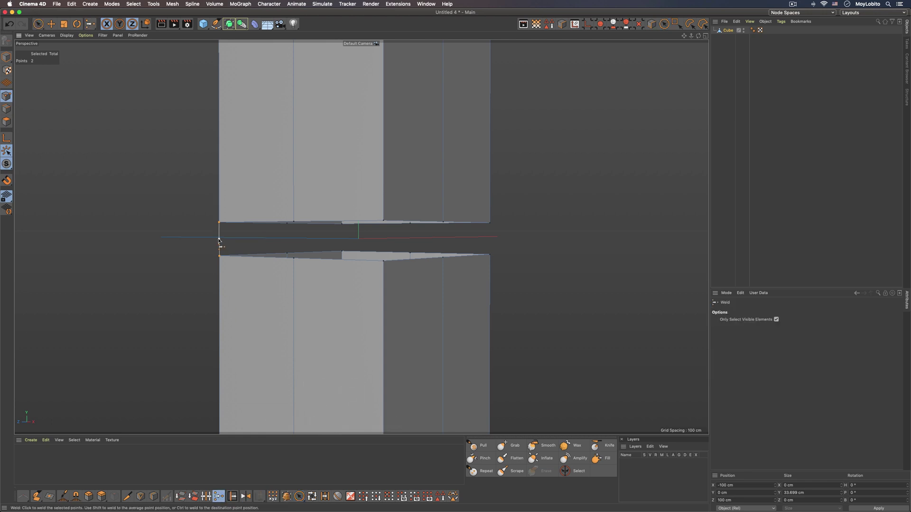
{"action": "scroll", "coordinate": [219, 240], "scroll_direction": "up", "scroll_amount": 5}
{"action": "scroll", "coordinate": [289, 245], "scroll_direction": "up", "scroll_amount": 2}
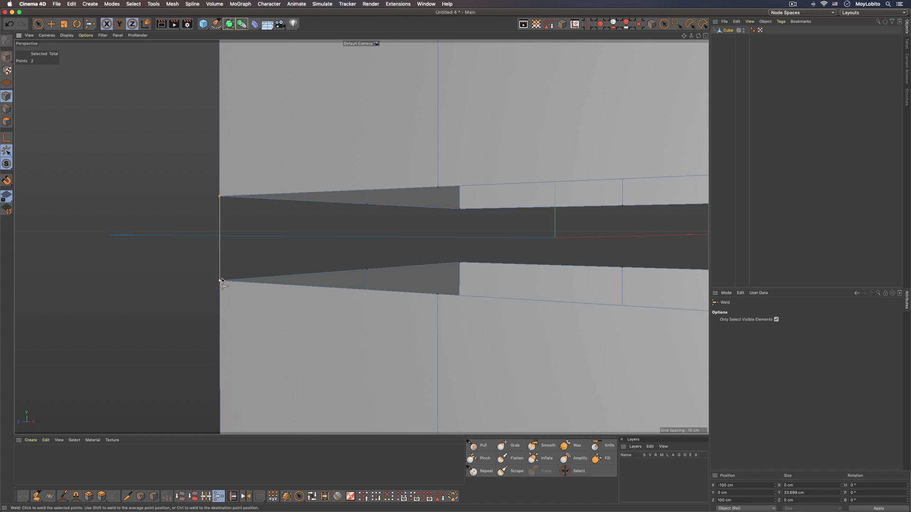
{"action": "left_click_drag", "start_coordinate": [265, 152], "coordinate": [278, 144], "text": "alt"}
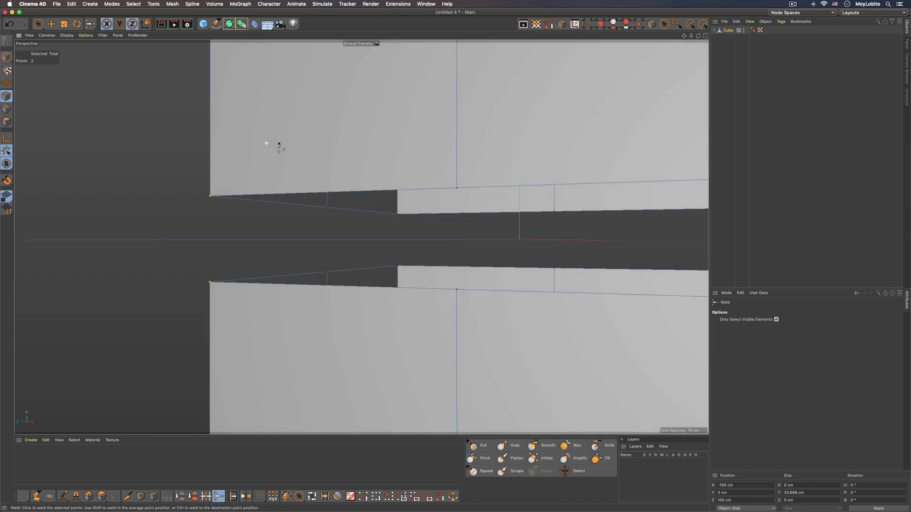
Try welding the corner pair onto its upper point and onto its lower point, undoing each weld.
{"action": "left_click", "coordinate": [210, 196]}
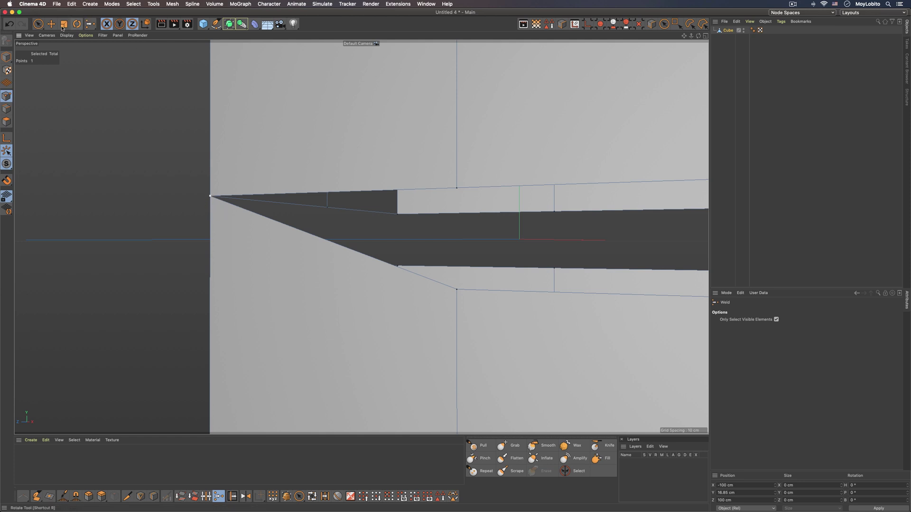
{"action": "left_click", "coordinate": [9, 24]}
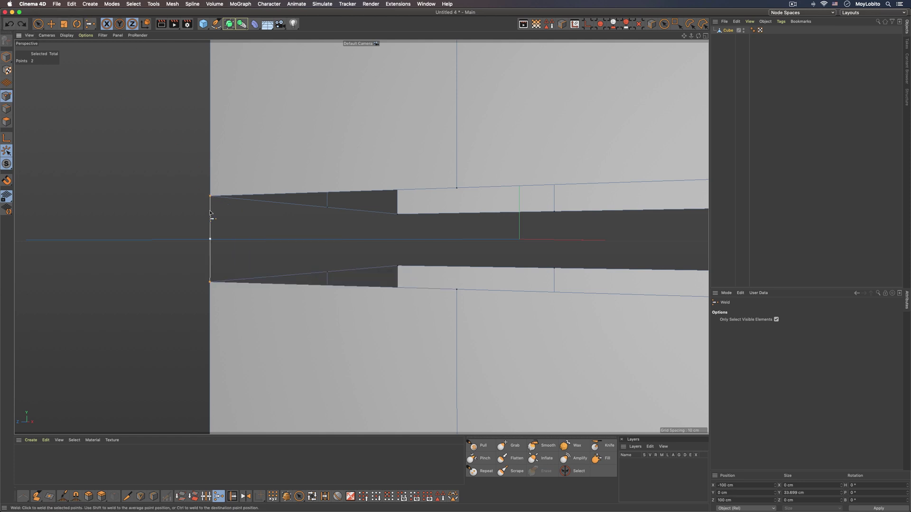
{"action": "left_click", "coordinate": [210, 283]}
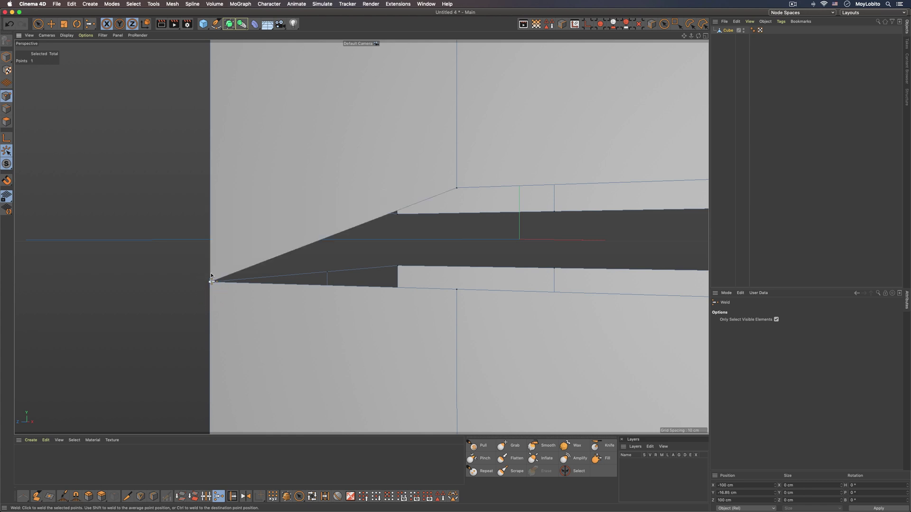
{"action": "left_click", "coordinate": [10, 26]}
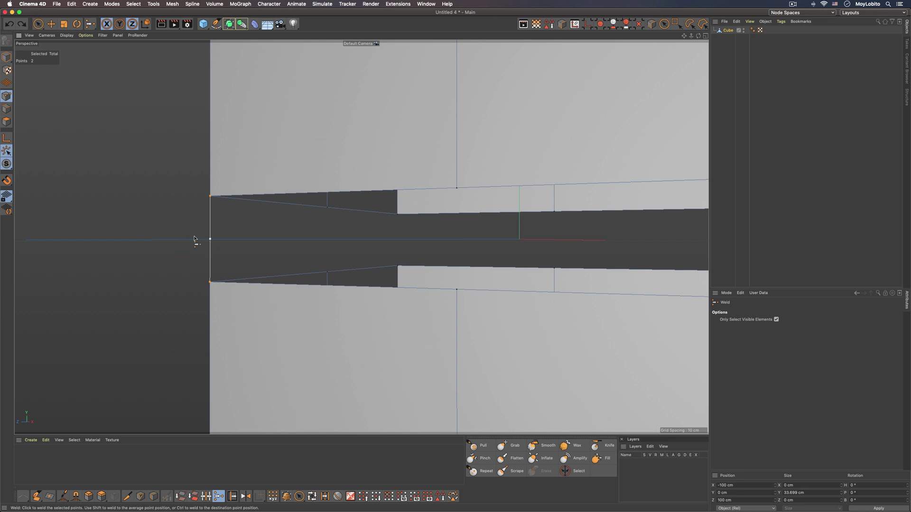
Weld the two selected corner points at their midpoint.
{"action": "left_click", "coordinate": [209, 239]}
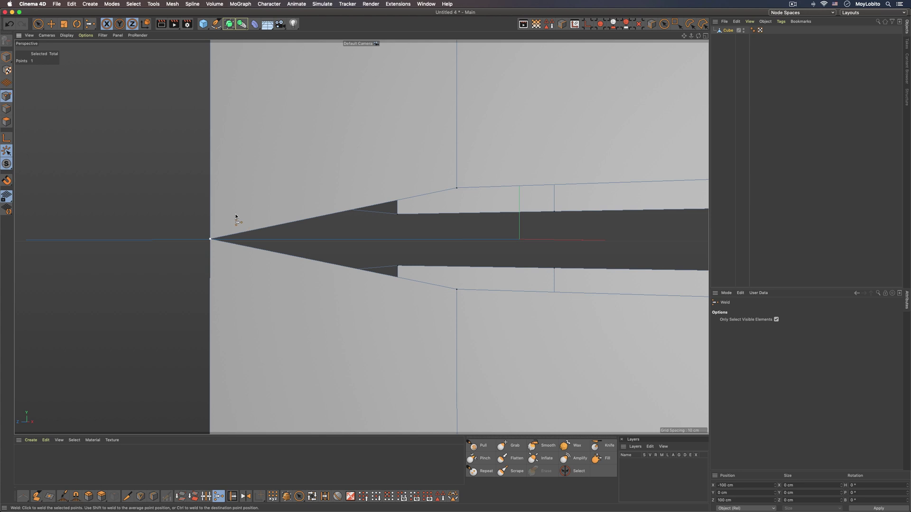
Weld the upper and lower edge-midpoint pair next to the welded corner at the centre of the gap.
{"action": "left_click_drag", "start_coordinate": [235, 218], "coordinate": [288, 228], "text": "alt"}
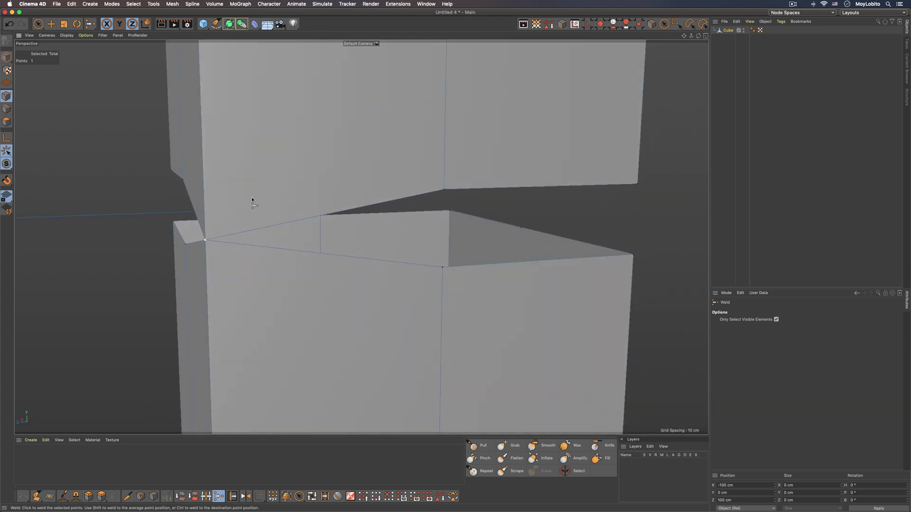
{"action": "left_click_drag", "start_coordinate": [251, 197], "coordinate": [242, 197], "text": "alt"}
{"action": "mouse_move", "coordinate": [302, 188]}
{"action": "left_mouse_down", "text": "alt"}
{"action": "mouse_move", "coordinate": [282, 191]}
{"action": "mouse_move", "coordinate": [292, 189]}
{"action": "left_mouse_up", "text": "alt"}
{"action": "right_click_drag", "start_coordinate": [488, 167], "coordinate": [449, 173], "text": "alt"}
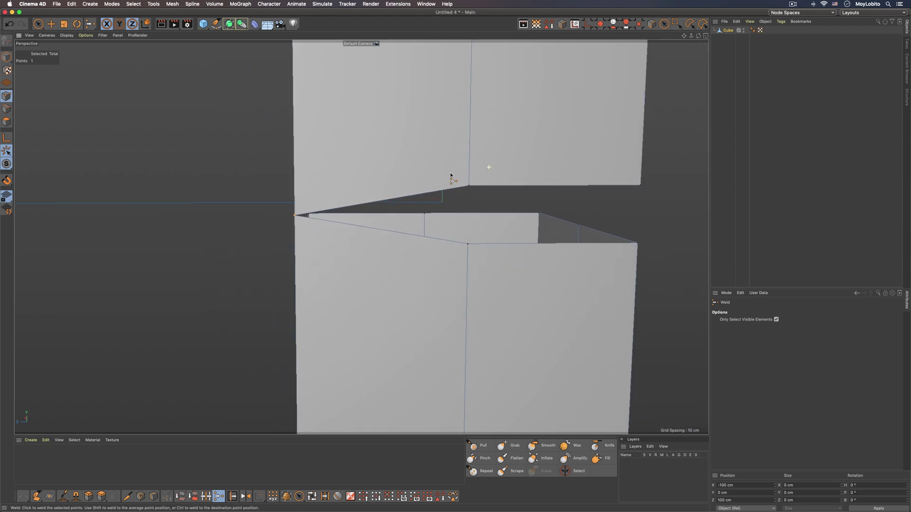
{"action": "middle_click_drag", "start_coordinate": [511, 153], "coordinate": [462, 150], "text": "alt"}
{"action": "left_click_drag", "start_coordinate": [444, 153], "coordinate": [462, 150], "text": "alt"}
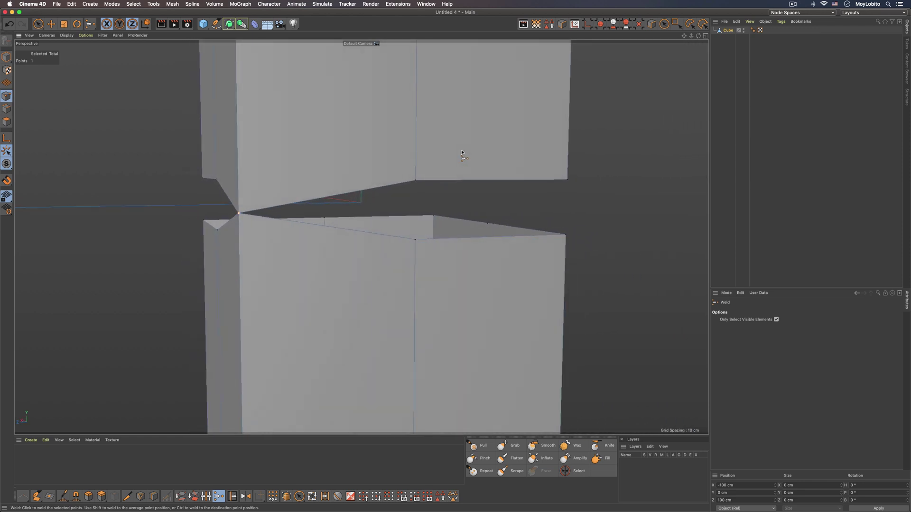
{"action": "key", "text": "space"}
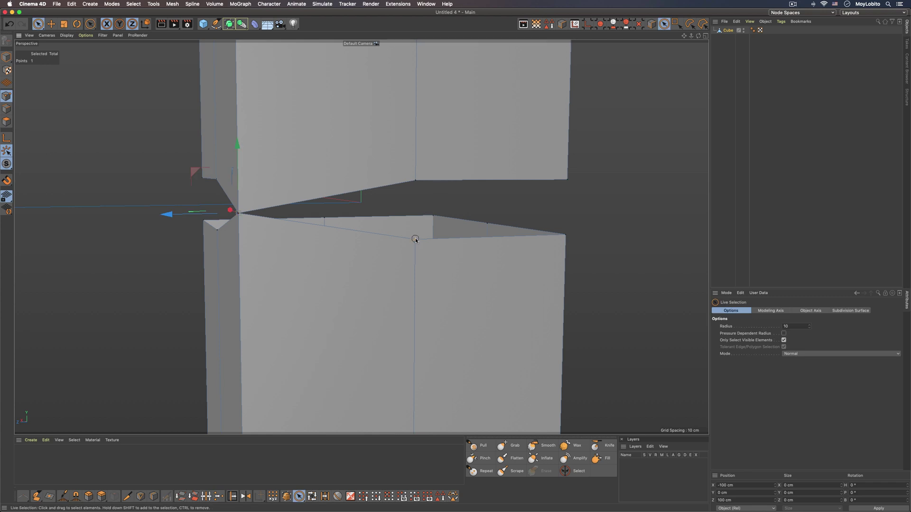
{"action": "left_click", "coordinate": [414, 182]}
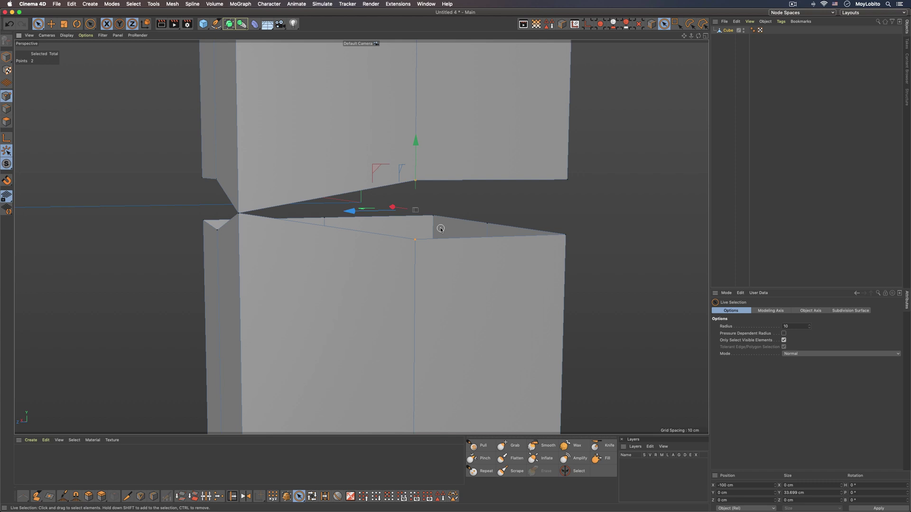
{"action": "key", "text": "m"}
{"action": "key", "text": "q"}
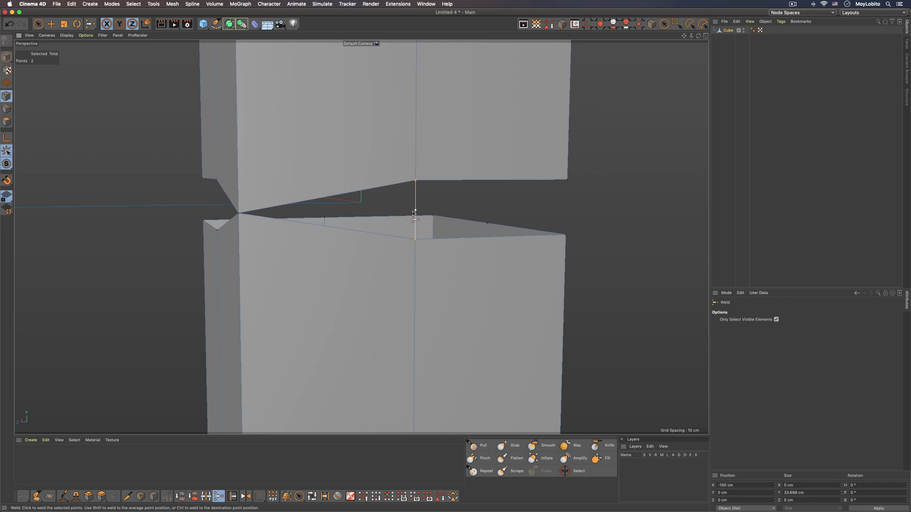
{"action": "left_click", "coordinate": [385, 213]}
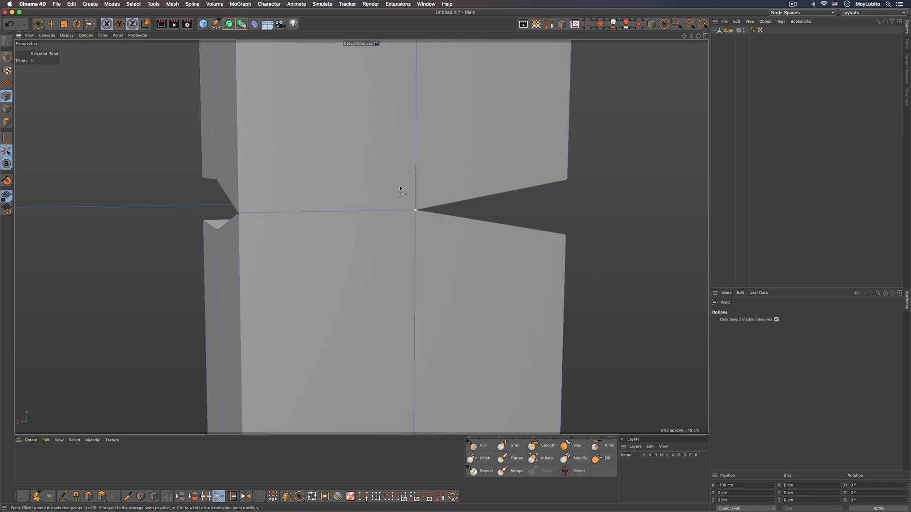
Weld the upper and lower points at the far corner of the same side at their midpoint, closing that side.
{"action": "left_click_drag", "start_coordinate": [400, 188], "coordinate": [370, 204], "text": "alt"}
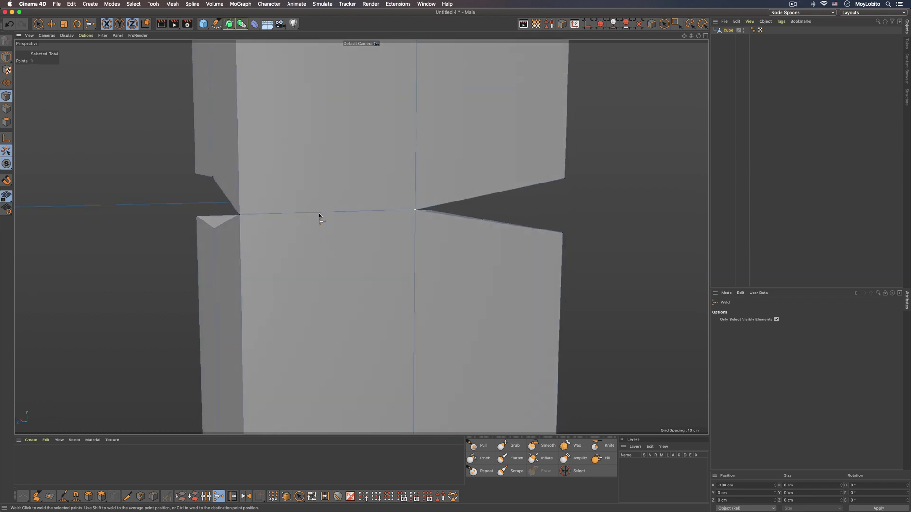
{"action": "left_click_drag", "start_coordinate": [421, 159], "coordinate": [422, 159], "text": "alt"}
{"action": "key", "text": "space"}
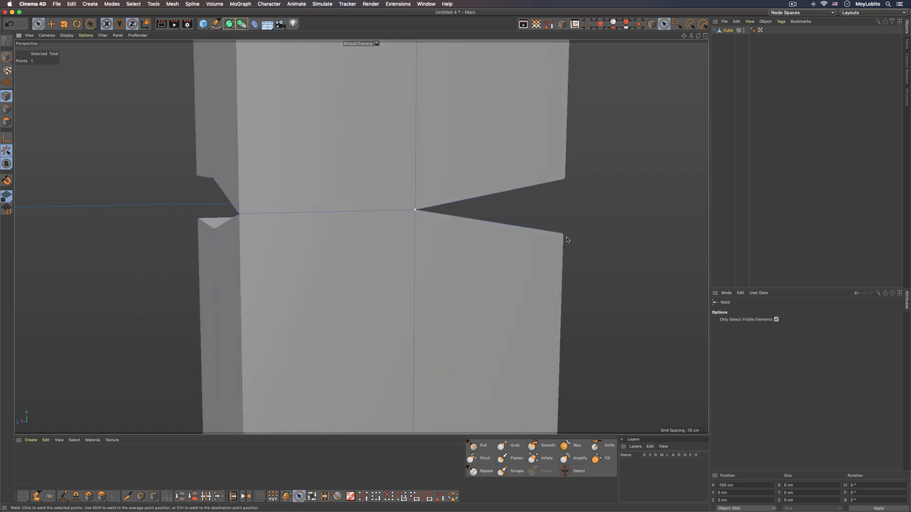
{"action": "mouse_move", "coordinate": [564, 234]}
{"action": "left_mouse_down"}
{"action": "mouse_move", "coordinate": [567, 168]}
{"action": "mouse_move", "coordinate": [569, 196]}
{"action": "left_mouse_up"}
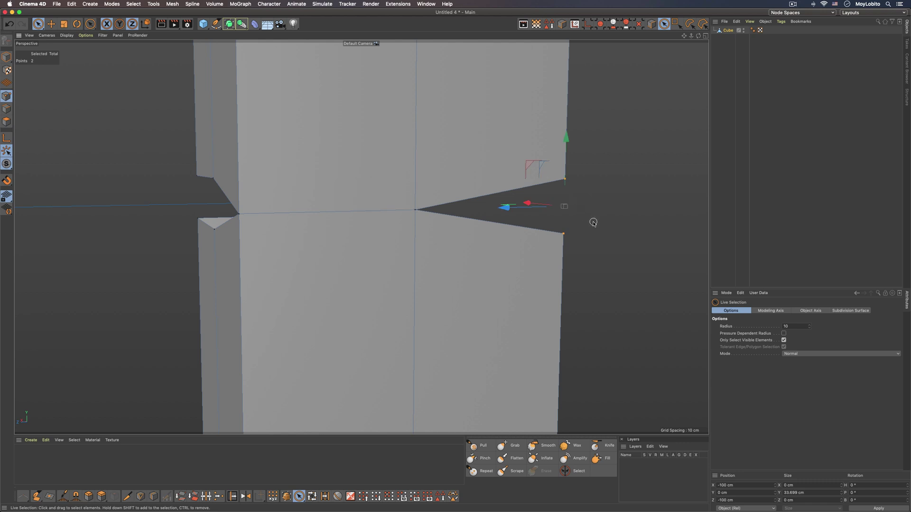
{"action": "key", "text": "space"}
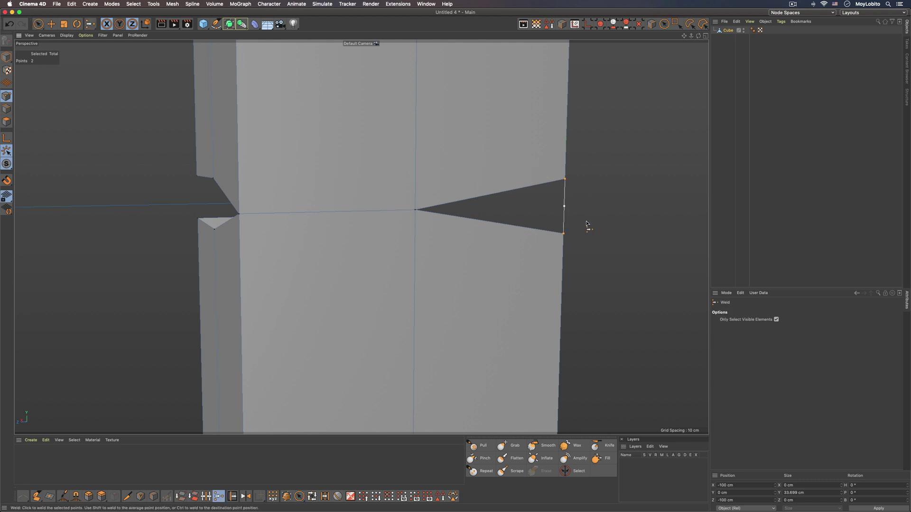
{"action": "left_click", "coordinate": [616, 212]}
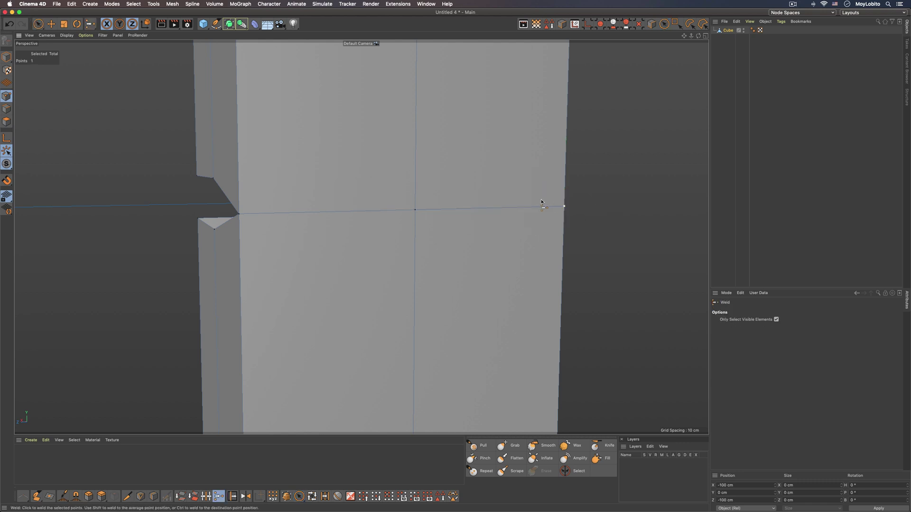
Weld the upper and lower points in the middle of the adjoining side at their midpoint.
{"action": "left_click_drag", "start_coordinate": [533, 200], "coordinate": [425, 190], "text": "alt"}
{"action": "left_click_drag", "start_coordinate": [537, 177], "coordinate": [428, 175], "text": "alt"}
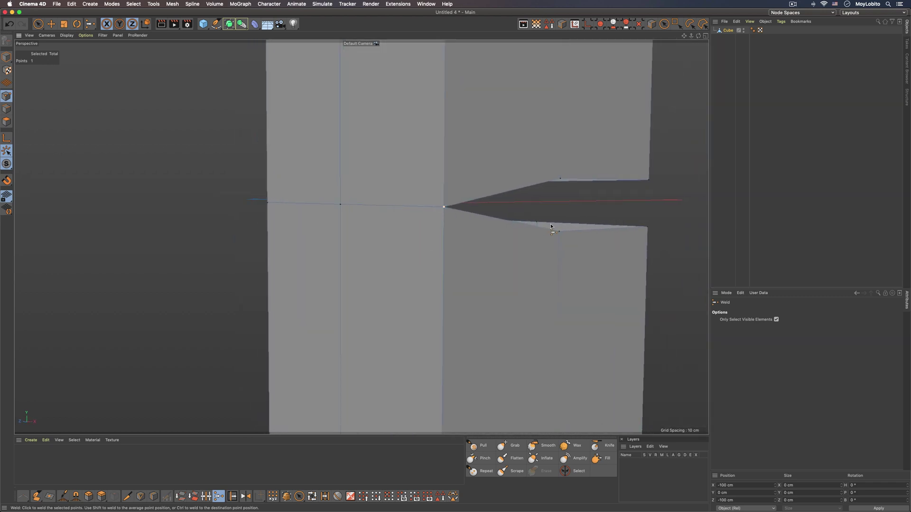
{"action": "key", "text": "space"}
{"action": "left_click_drag", "start_coordinate": [560, 234], "coordinate": [560, 179]}
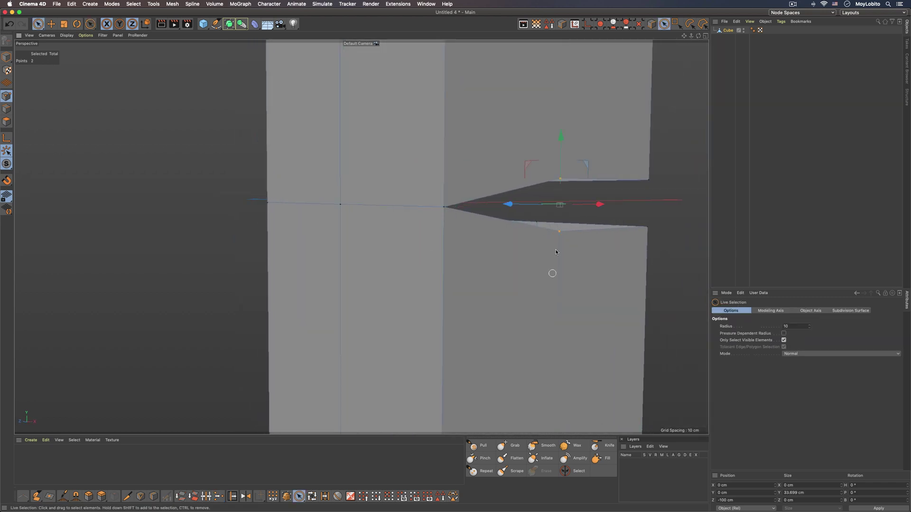
{"action": "key", "text": "space"}
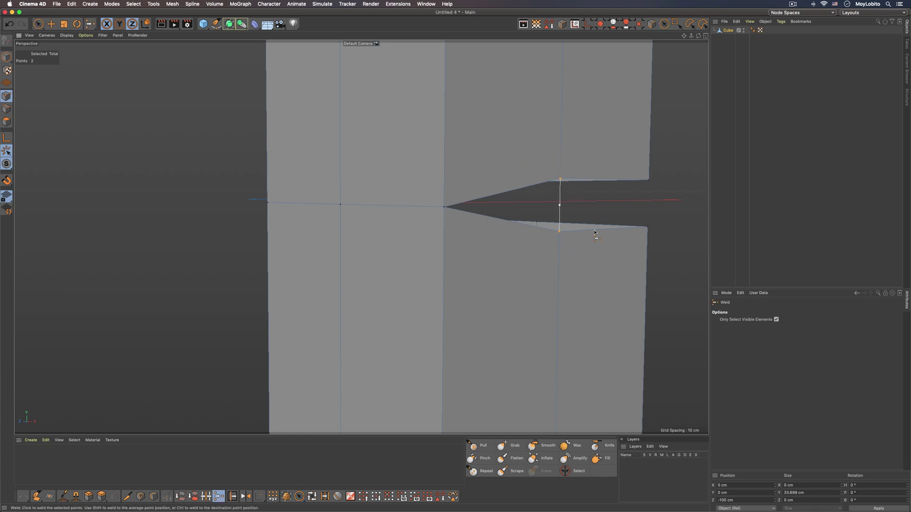
{"action": "left_click", "coordinate": [613, 212]}
Try selecting the upper and lower points at the next open corner of the gap, then clear the selection.
{"action": "middle_click_drag", "start_coordinate": [602, 210], "coordinate": [538, 232], "text": "alt"}
{"action": "left_click_drag", "start_coordinate": [557, 175], "coordinate": [476, 179], "text": "alt"}
{"action": "middle_click_drag", "start_coordinate": [532, 178], "coordinate": [430, 180], "text": "alt"}
{"action": "left_click_drag", "start_coordinate": [490, 174], "coordinate": [463, 167], "text": "alt"}
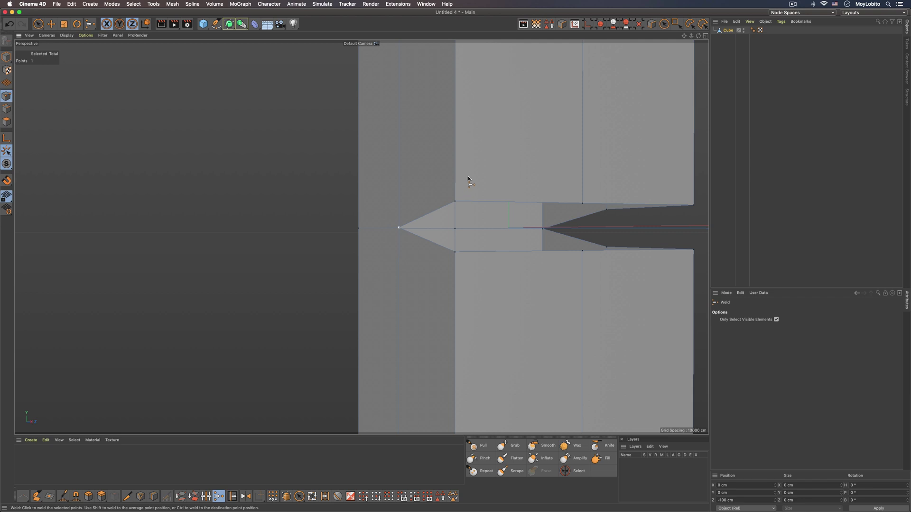
{"action": "left_click_drag", "start_coordinate": [468, 177], "coordinate": [468, 172], "text": "alt"}
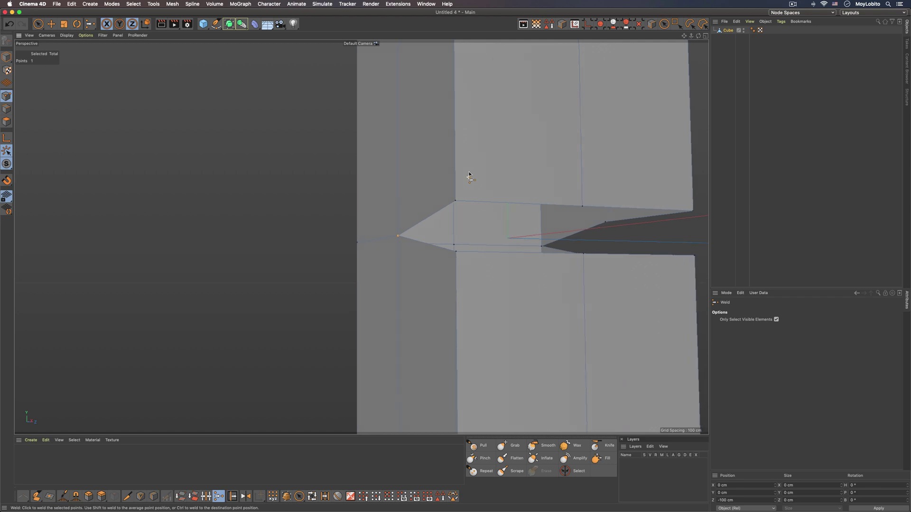
{"action": "key", "text": "space"}
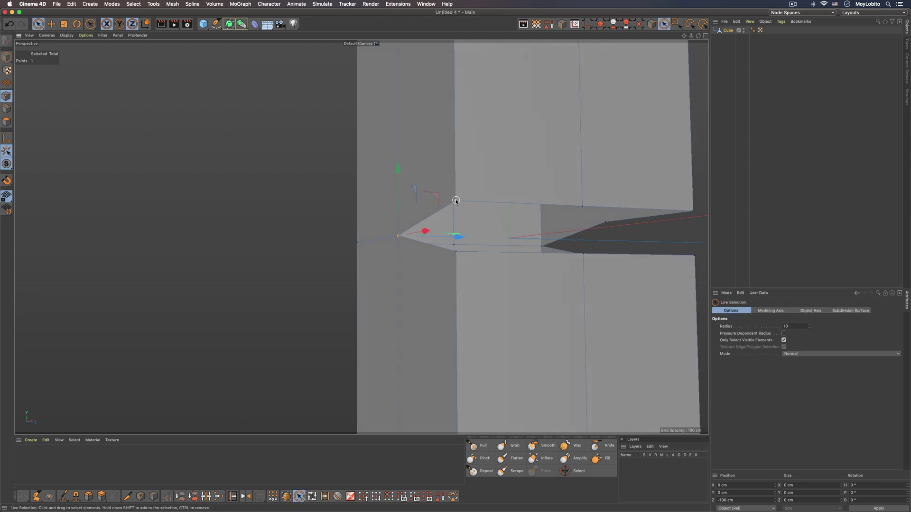
{"action": "left_click", "coordinate": [456, 201]}
{"action": "left_click", "coordinate": [455, 251]}
{"action": "left_click", "coordinate": [458, 270]}
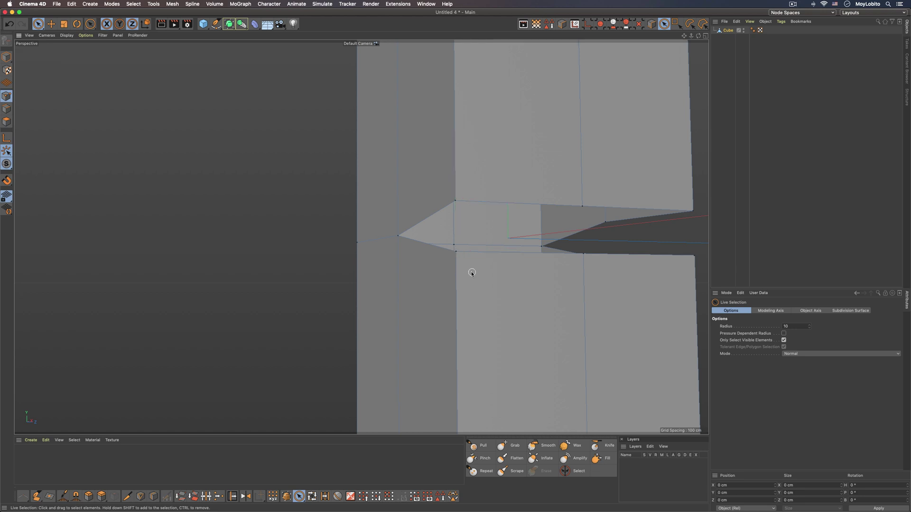
Try to weld the upper and lower points at the next open corner of the gap at their midpoint.
{"action": "left_click", "coordinate": [454, 245]}
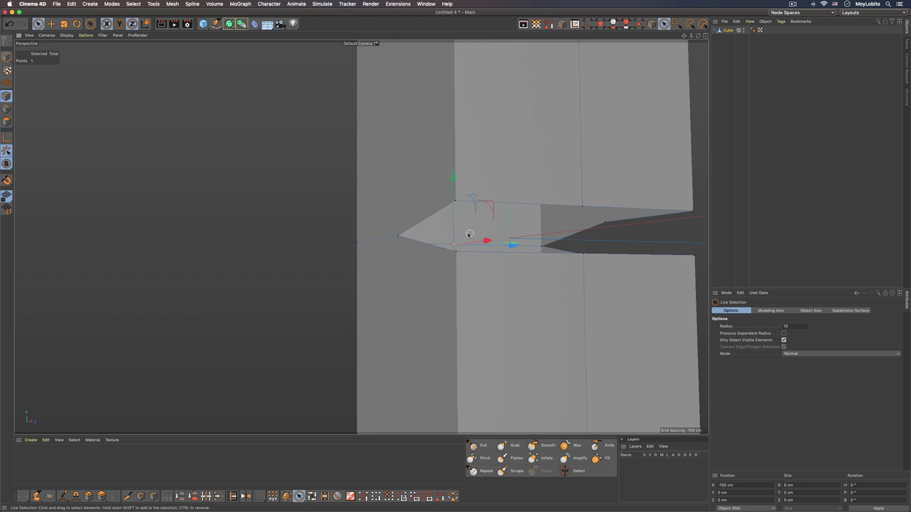
{"action": "scroll", "coordinate": [460, 244], "scroll_direction": "up", "scroll_amount": 5}
{"action": "mouse_move", "coordinate": [400, 246]}
{"action": "left_mouse_down", "text": "alt"}
{"action": "mouse_move", "coordinate": [524, 252]}
{"action": "mouse_move", "coordinate": [400, 246]}
{"action": "left_mouse_up", "text": "alt"}
{"action": "left_click_drag", "start_coordinate": [483, 266], "coordinate": [451, 313], "text": "alt"}
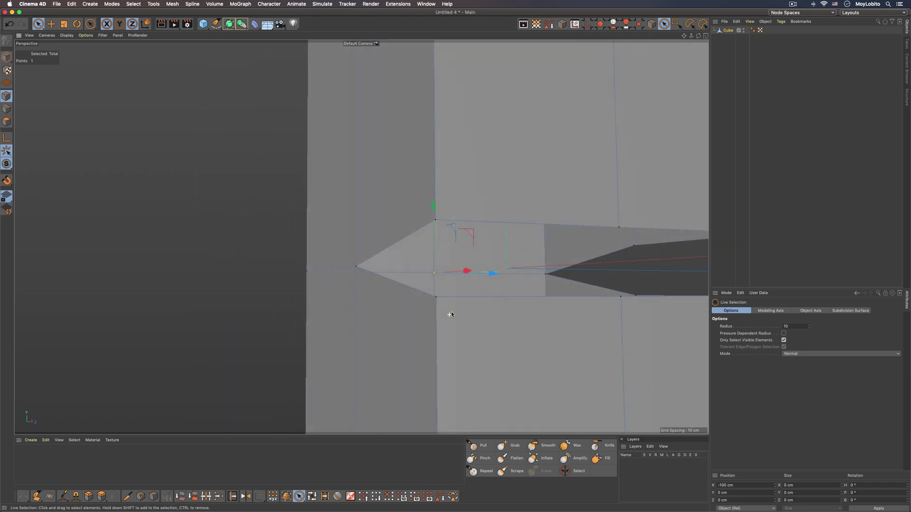
{"action": "left_click", "coordinate": [451, 314]}
{"action": "mouse_move", "coordinate": [433, 218]}
{"action": "left_mouse_down"}
{"action": "mouse_move", "coordinate": [430, 285]}
{"action": "mouse_move", "coordinate": [444, 323]}
{"action": "left_mouse_up"}
{"action": "key", "text": "m"}
{"action": "key", "text": "q"}
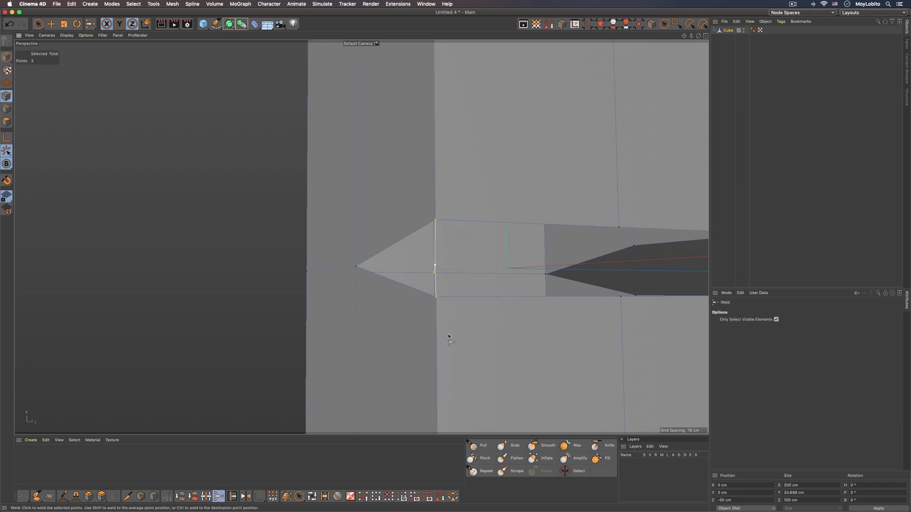
{"action": "left_click", "coordinate": [434, 265]}
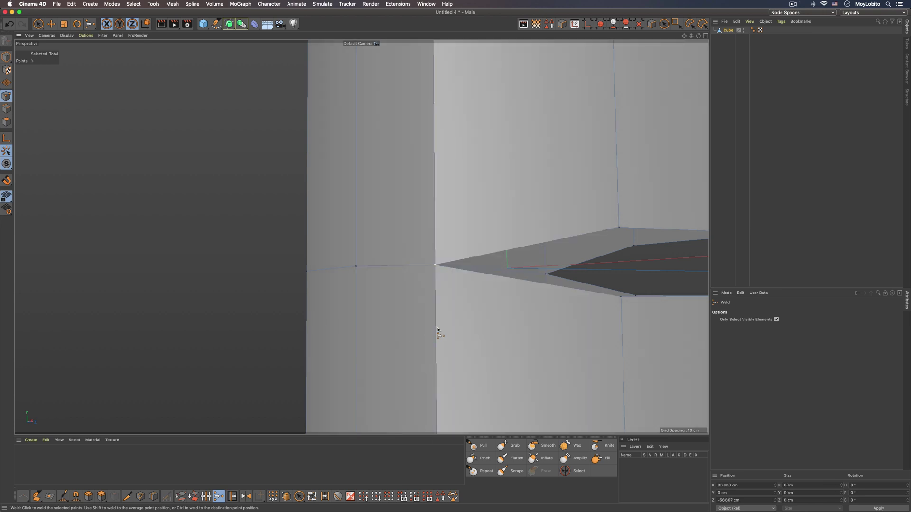
Check the welded corner from the neighbouring sides and undo the last weld.
{"action": "left_click_drag", "start_coordinate": [474, 324], "coordinate": [486, 325], "text": "alt"}
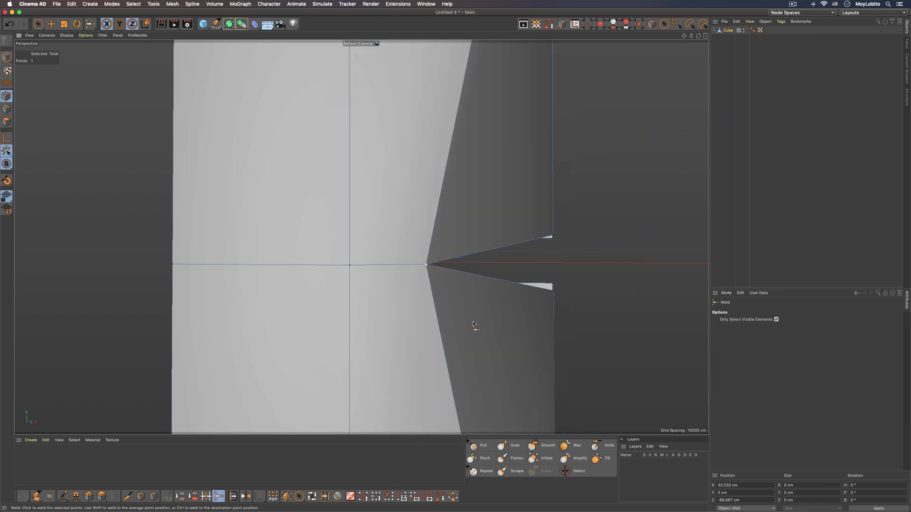
{"action": "right_click_drag", "start_coordinate": [473, 322], "coordinate": [418, 332], "text": "alt"}
{"action": "mouse_move", "coordinate": [390, 312]}
{"action": "left_mouse_down", "text": "alt"}
{"action": "mouse_move", "coordinate": [480, 331]}
{"action": "mouse_move", "coordinate": [401, 317]}
{"action": "left_mouse_up", "text": "alt"}
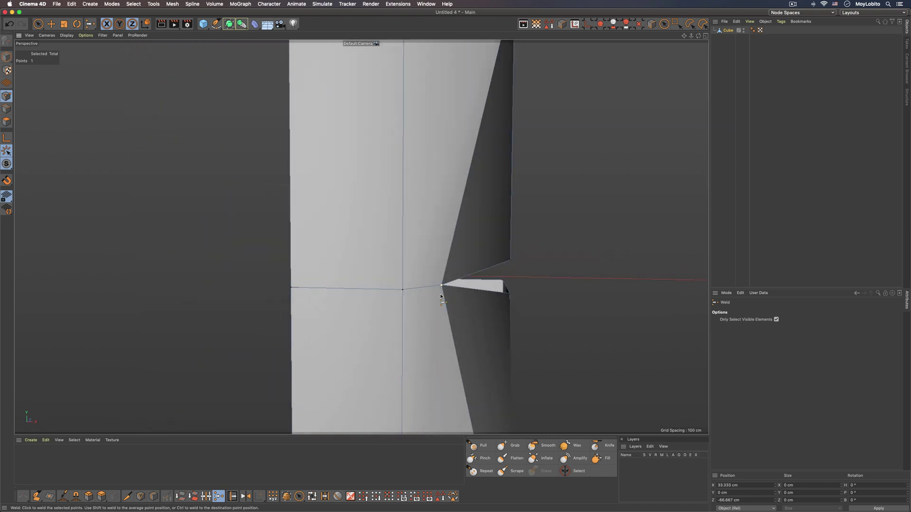
{"action": "left_click_drag", "start_coordinate": [381, 277], "coordinate": [470, 289], "text": "alt"}
{"action": "mouse_move", "coordinate": [379, 271]}
{"action": "left_mouse_down", "text": "alt"}
{"action": "mouse_move", "coordinate": [340, 283]}
{"action": "mouse_move", "coordinate": [333, 270]}
{"action": "mouse_move", "coordinate": [376, 271]}
{"action": "left_mouse_up", "text": "alt"}
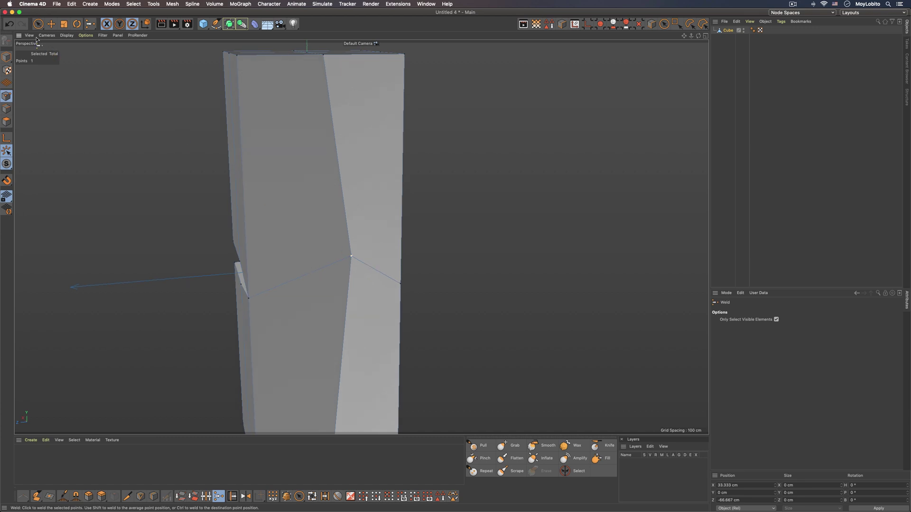
{"action": "left_click", "coordinate": [11, 23]}
Select only the upper and lower points at the open front corner of the gap and weld them at their midpoint.
{"action": "left_click_drag", "start_coordinate": [319, 182], "coordinate": [187, 169], "text": "alt"}
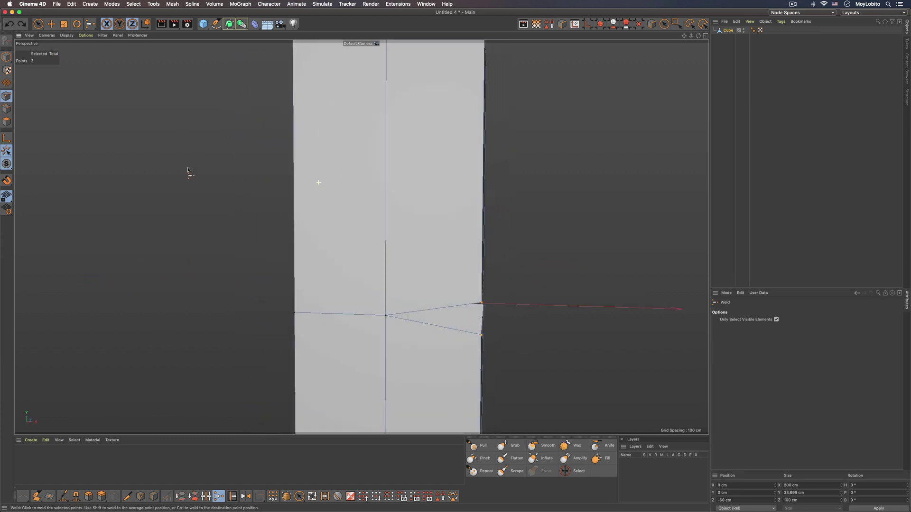
{"action": "key", "text": "space"}
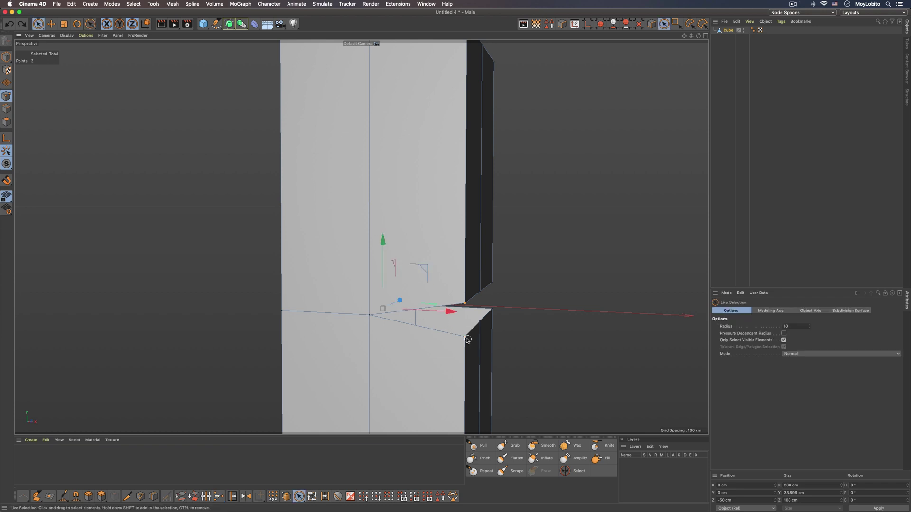
{"action": "mouse_move", "coordinate": [467, 340]}
{"action": "left_mouse_down", "text": "alt"}
{"action": "mouse_move", "coordinate": [506, 337]}
{"action": "mouse_move", "coordinate": [480, 345]}
{"action": "left_mouse_up", "text": "alt"}
{"action": "left_click", "coordinate": [466, 338]}
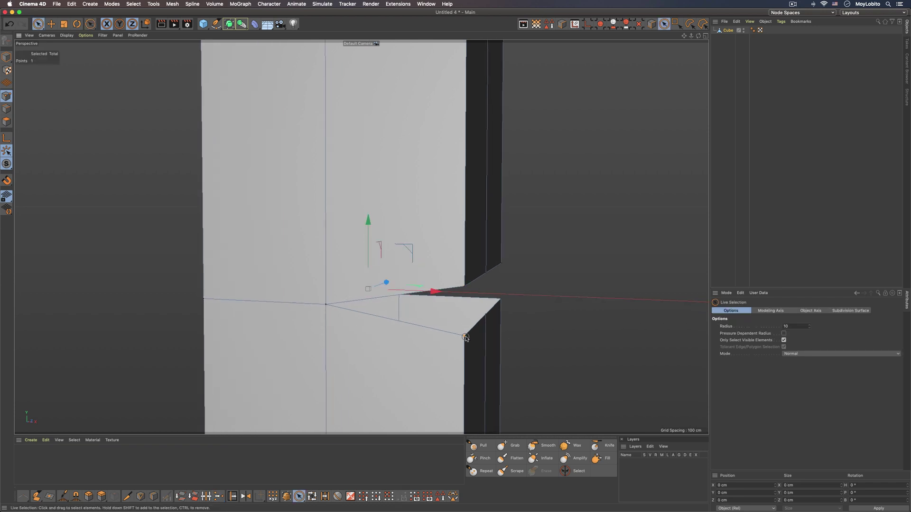
{"action": "left_click", "coordinate": [466, 287], "text": "shift"}
{"action": "left_click_drag", "start_coordinate": [475, 269], "coordinate": [463, 245], "text": "alt"}
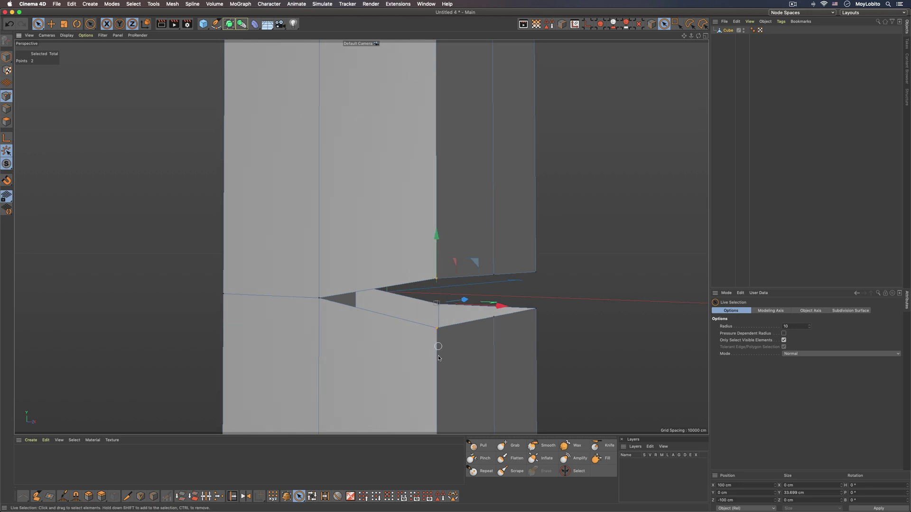
{"action": "key", "text": "m"}
{"action": "key", "text": "q"}
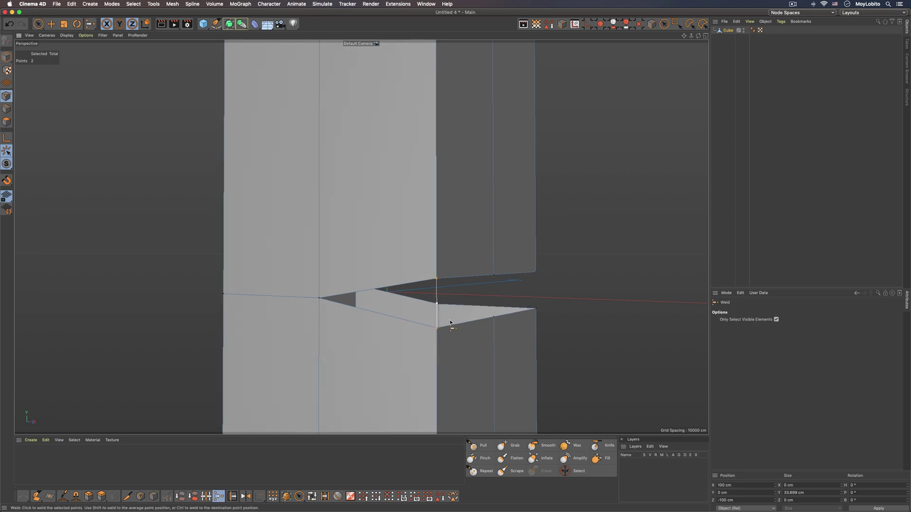
{"action": "left_click", "coordinate": [465, 308]}
Weld the upper and lower edge-midpoint pair on the side adjoining the welded corner at their midpoint.
{"action": "key", "text": "space"}
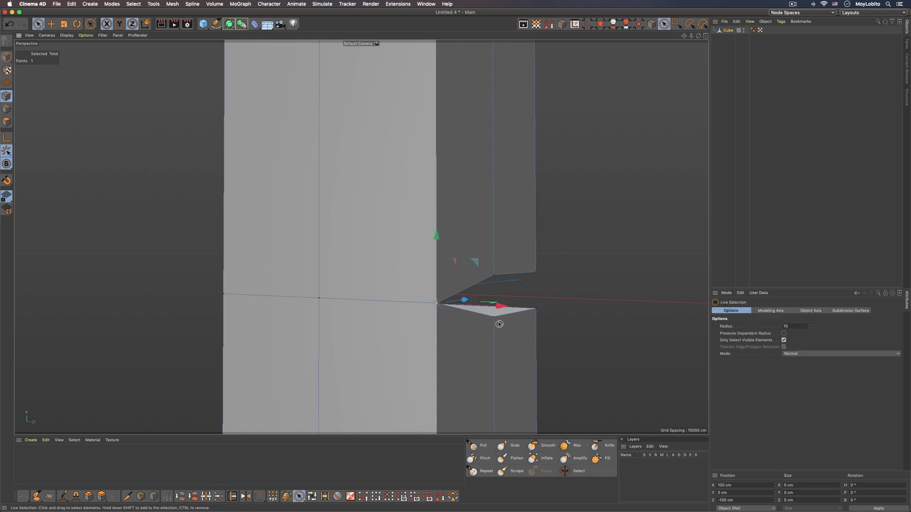
{"action": "left_click", "coordinate": [494, 276], "text": "shift"}
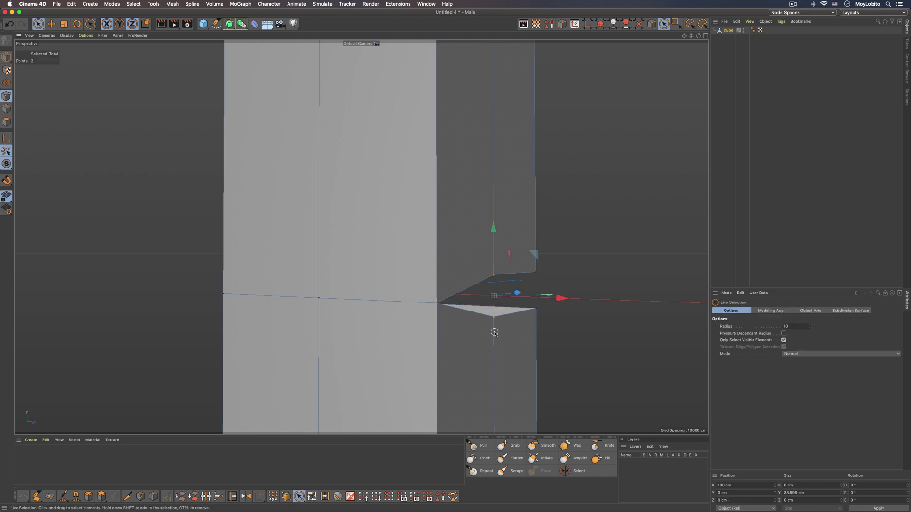
{"action": "key", "text": "m"}
{"action": "key", "text": "q"}
{"action": "left_click", "coordinate": [519, 305]}
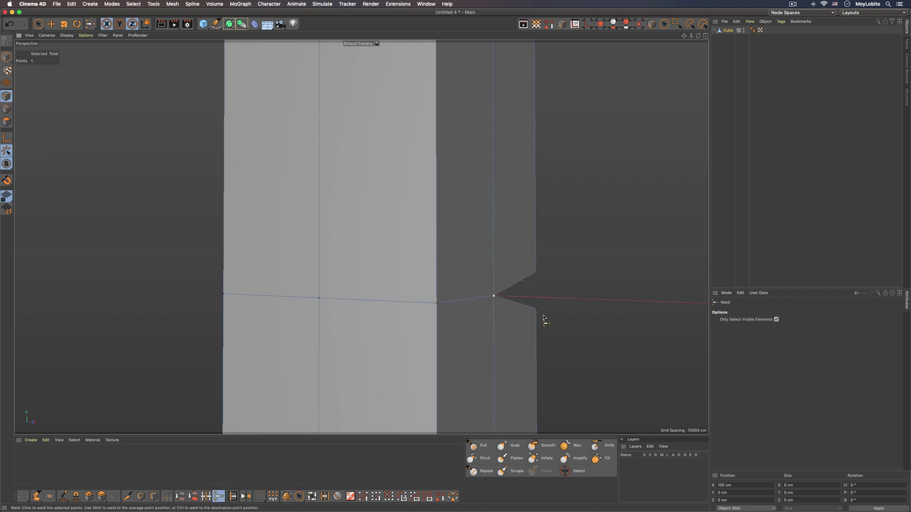
Weld the upper and lower points at the last open corner of the gap at their midpoint.
{"action": "key", "text": "space"}
{"action": "left_click_drag", "start_coordinate": [537, 269], "coordinate": [370, 258]}
{"action": "key", "text": "m"}
{"action": "key", "text": "q"}
{"action": "left_click", "coordinate": [557, 289]}
Weld the remaining upper and lower points in the middle of the last open side at their midpoint, closing the gap.
{"action": "middle_click_drag", "start_coordinate": [525, 274], "coordinate": [448, 268], "text": "alt"}
{"action": "key", "text": "space"}
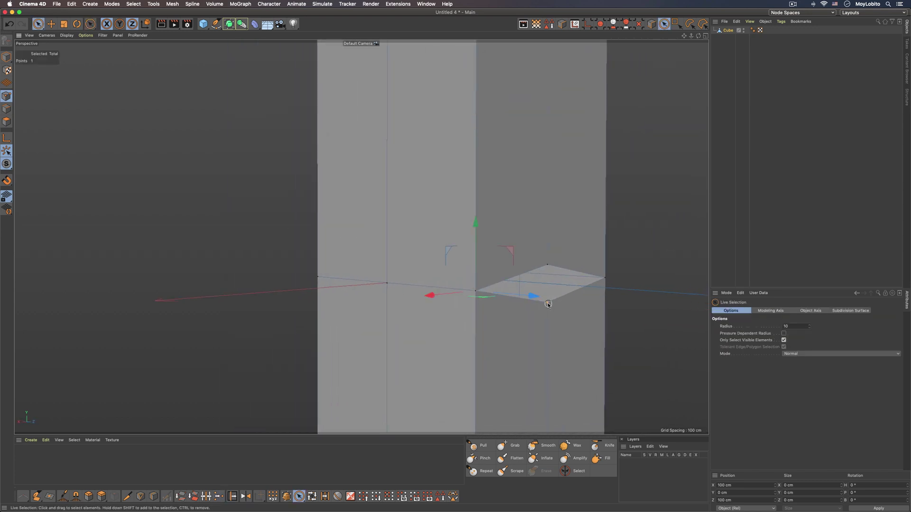
{"action": "left_click", "coordinate": [548, 304]}
{"action": "left_click_drag", "start_coordinate": [561, 315], "coordinate": [535, 325], "text": "alt"}
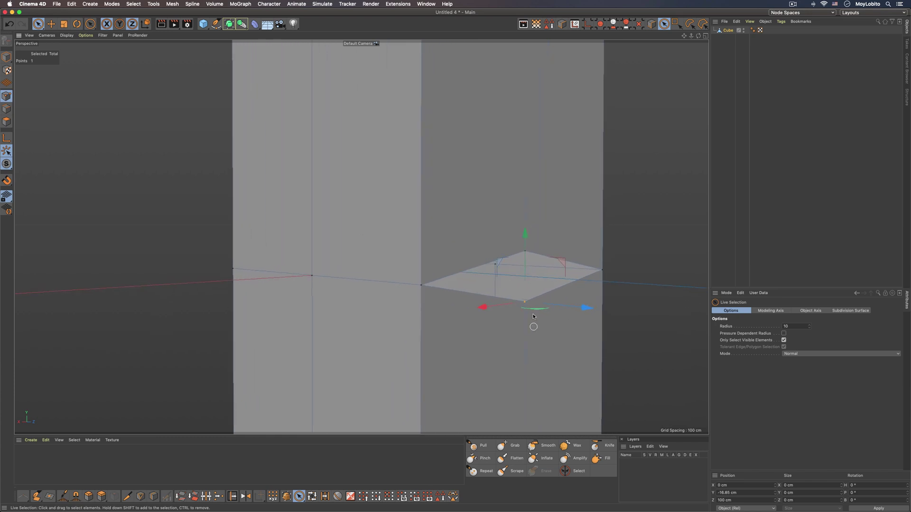
{"action": "left_click", "coordinate": [536, 253], "text": "shift"}
{"action": "key", "text": "m"}
{"action": "key", "text": "q"}
{"action": "left_click", "coordinate": [544, 282]}
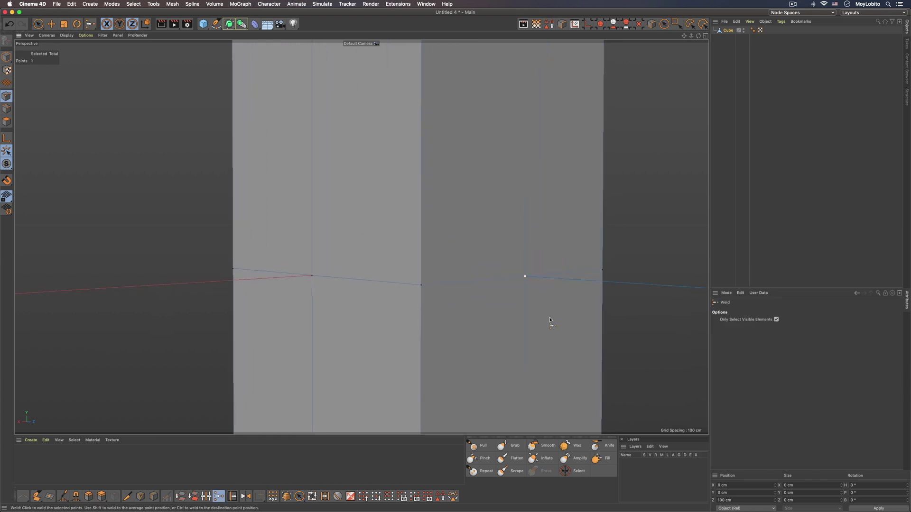
Deselect the cube and inspect its closed sides from several directions.
{"action": "scroll", "coordinate": [551, 325], "scroll_direction": "down", "scroll_amount": 5}
{"action": "key", "text": "space"}
{"action": "left_click", "coordinate": [716, 233]}
{"action": "left_click_drag", "start_coordinate": [501, 251], "coordinate": [330, 278], "text": "alt"}
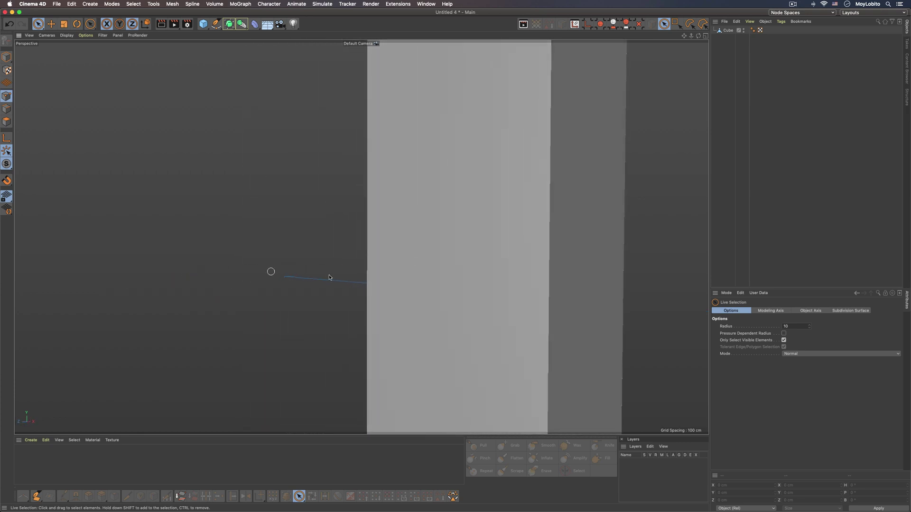
{"action": "middle_click_drag", "start_coordinate": [473, 280], "coordinate": [362, 238], "text": "alt"}
{"action": "right_click_drag", "start_coordinate": [474, 281], "coordinate": [414, 286], "text": "alt"}
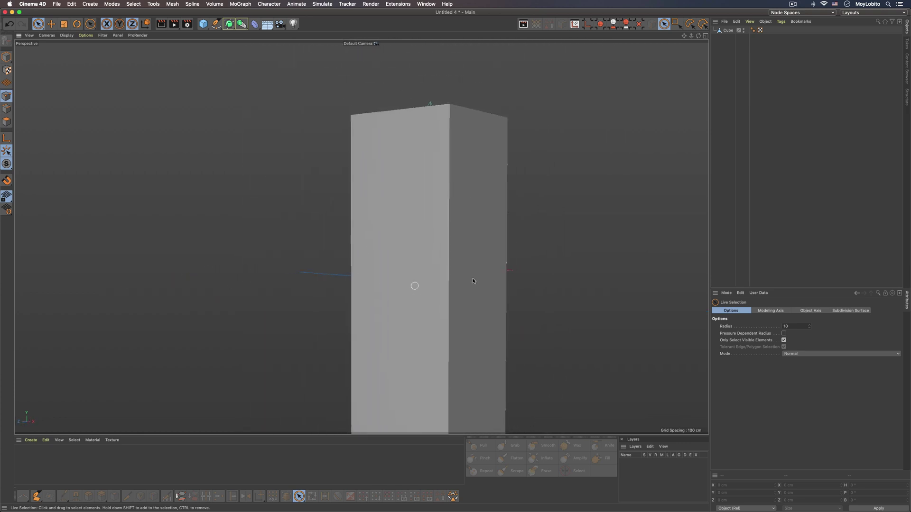
{"action": "left_click_drag", "start_coordinate": [438, 286], "coordinate": [365, 287], "text": "alt"}
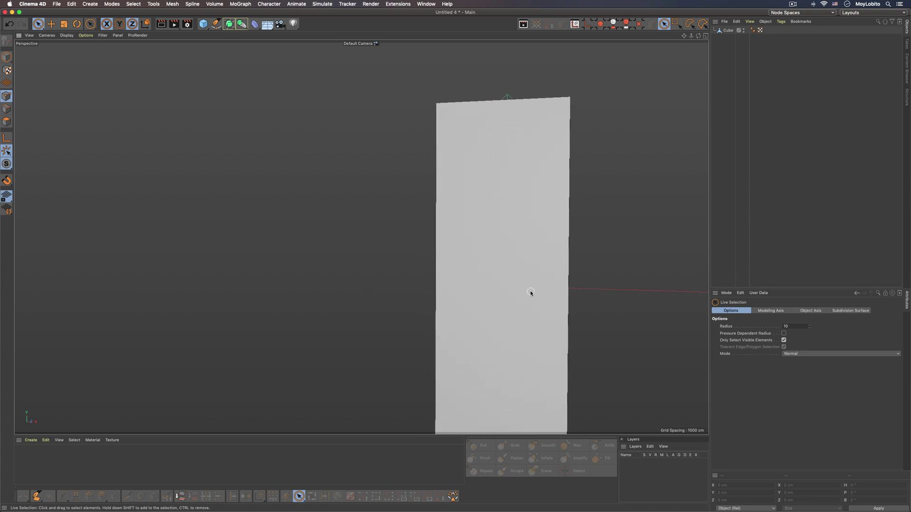